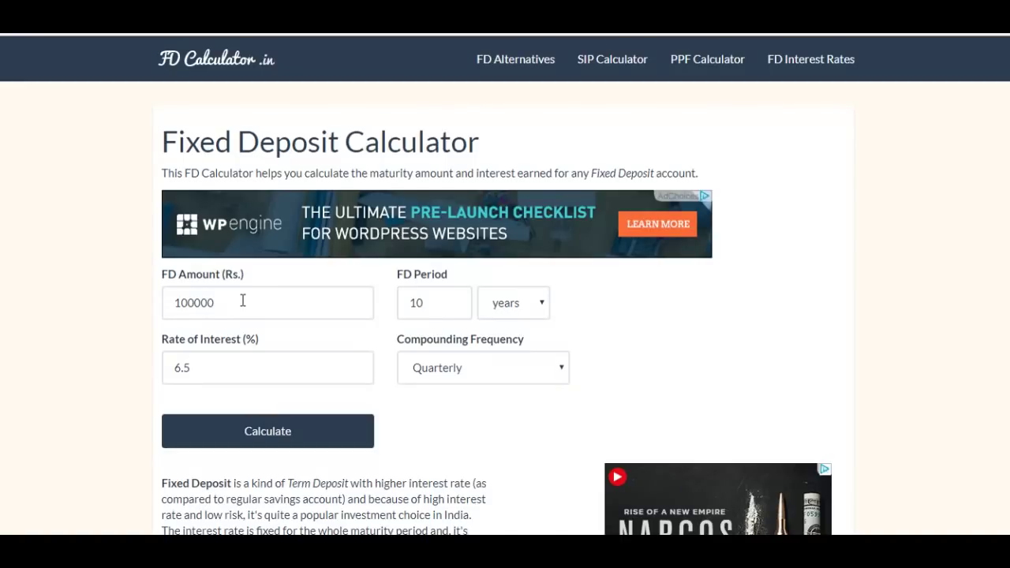
# Replace the FD amount with the 50000 suggestion.
pyautogui.click(243, 301)
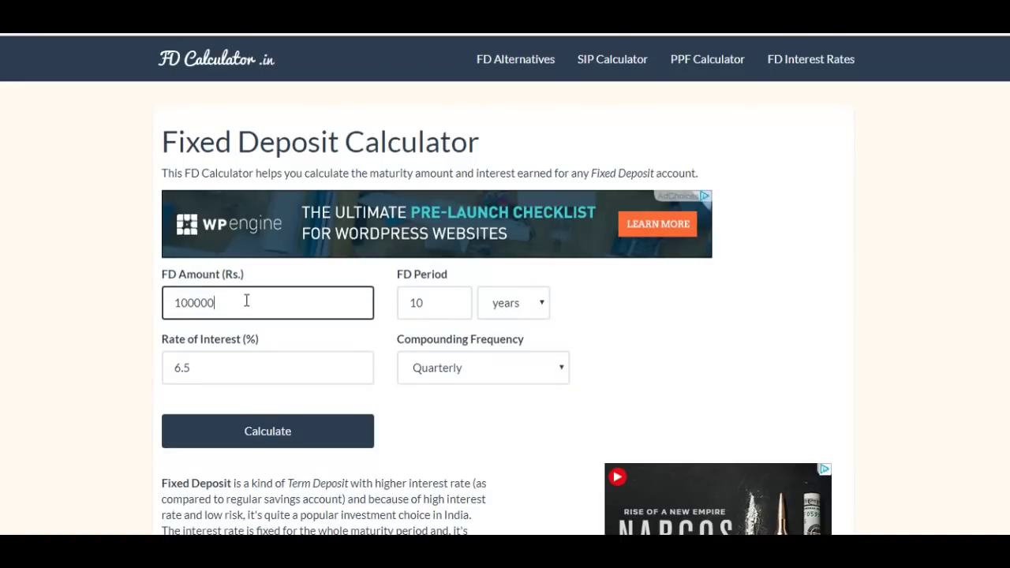
pyautogui.press('BackSpace')
pyautogui.press('BackSpace')
pyautogui.press('BackSpace')
pyautogui.press('BackSpace')
pyautogui.write('5000')
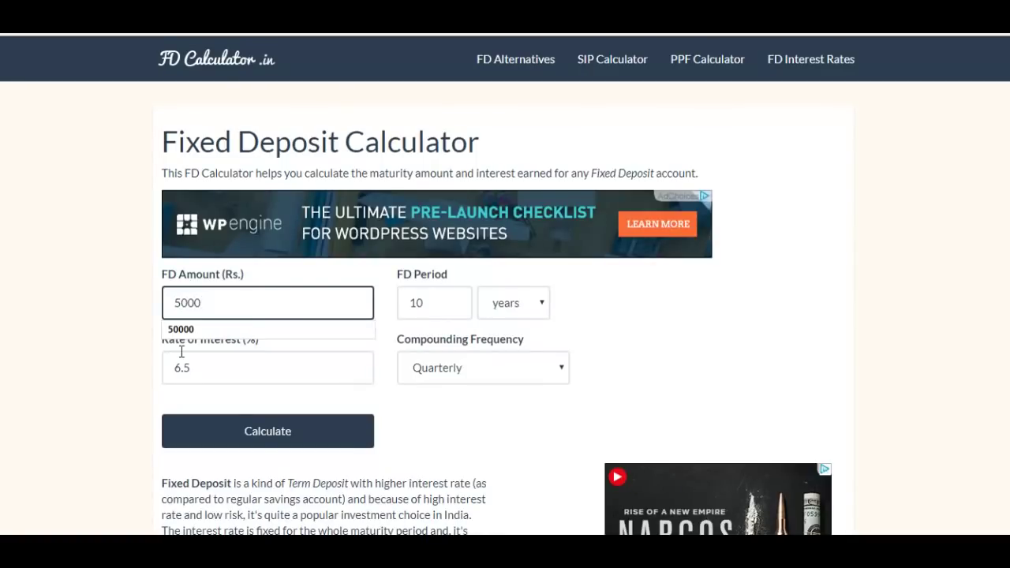
pyautogui.click(202, 329)
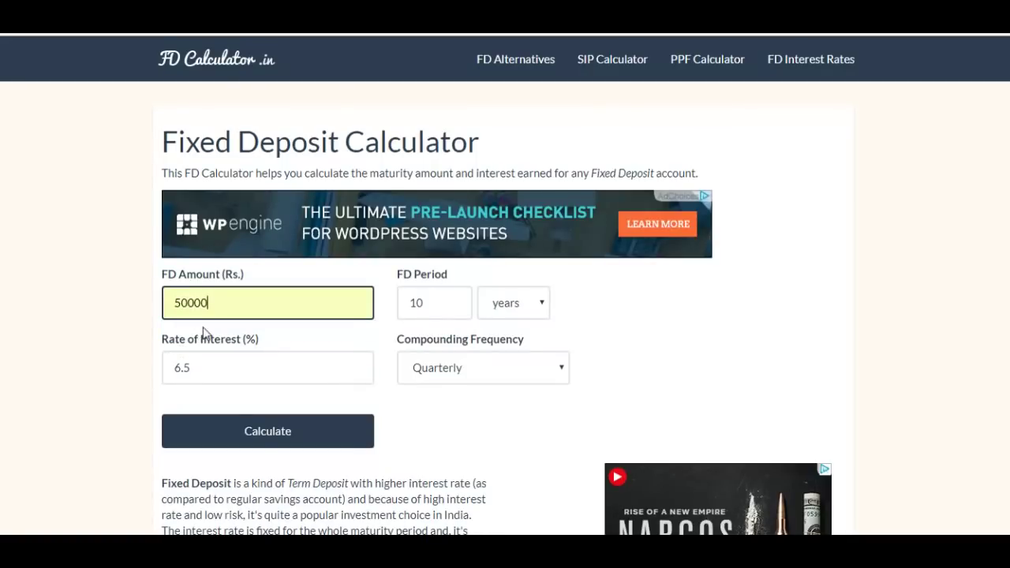
# Set the FD period to 5 years, then head to India Post's saving schemes page.
pyautogui.click(434, 304)
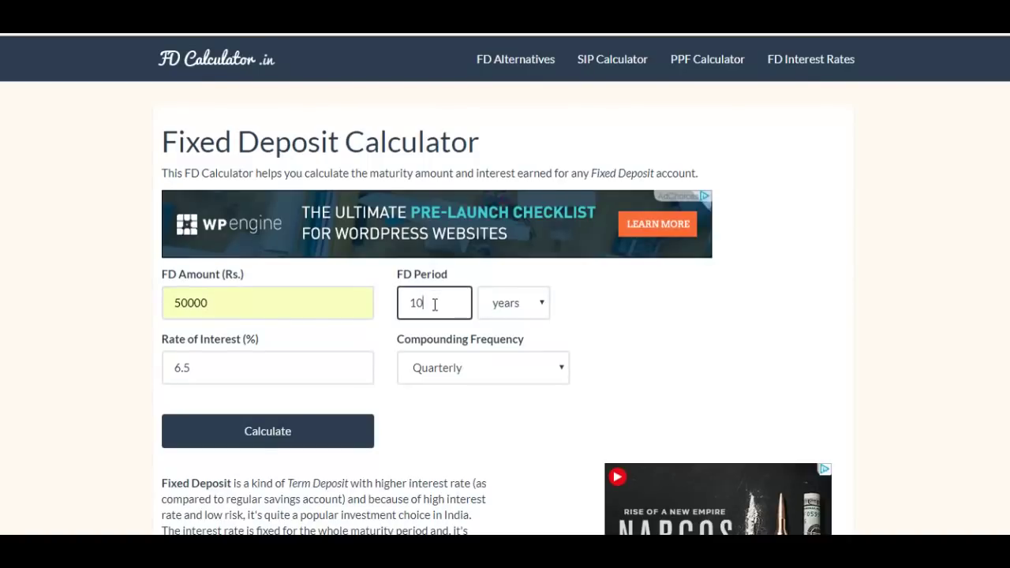
pyautogui.press('BackSpace')
pyautogui.press('BackSpace')
pyautogui.write('5')
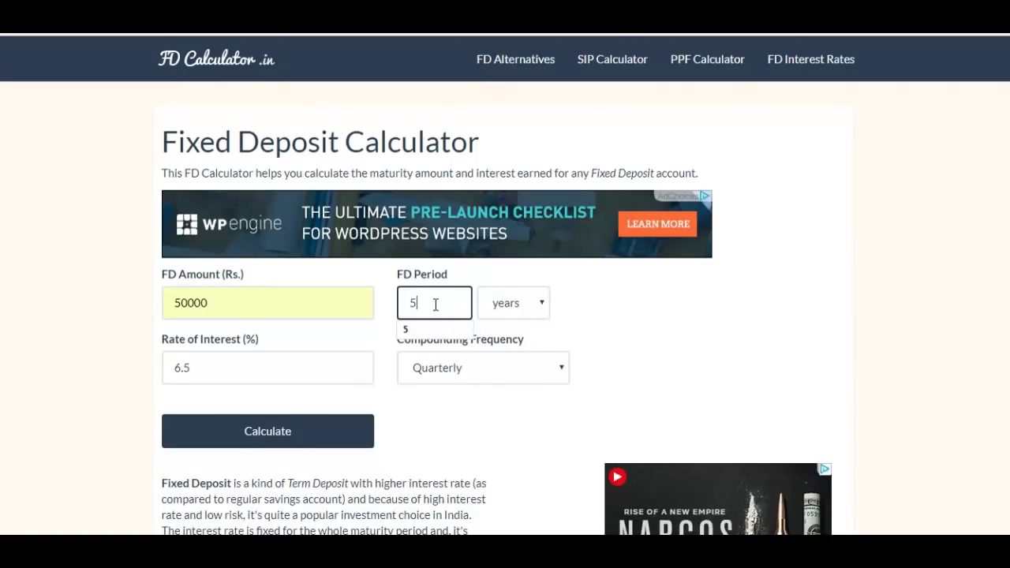
pyautogui.click(522, 308)
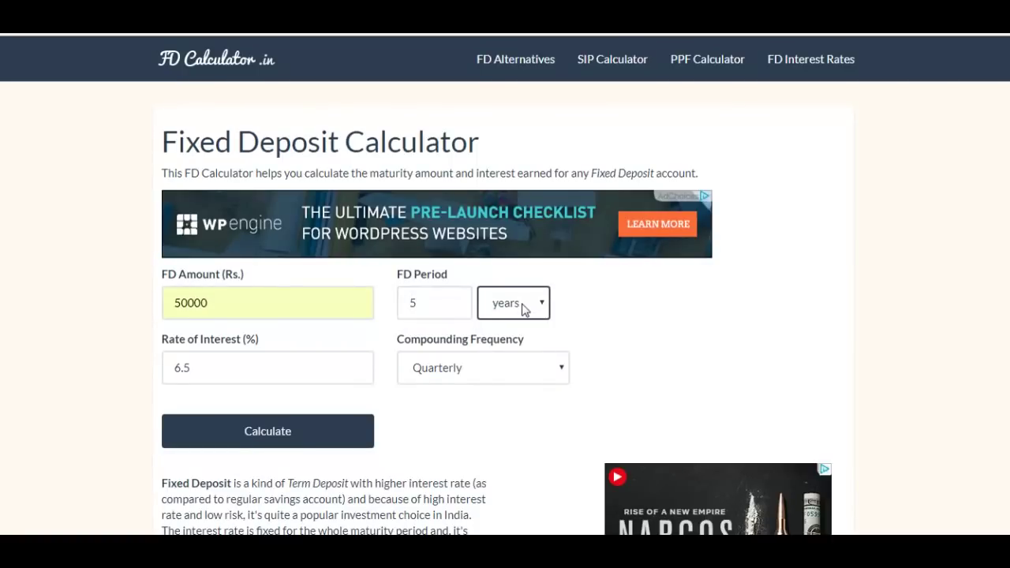
pyautogui.click(523, 309)
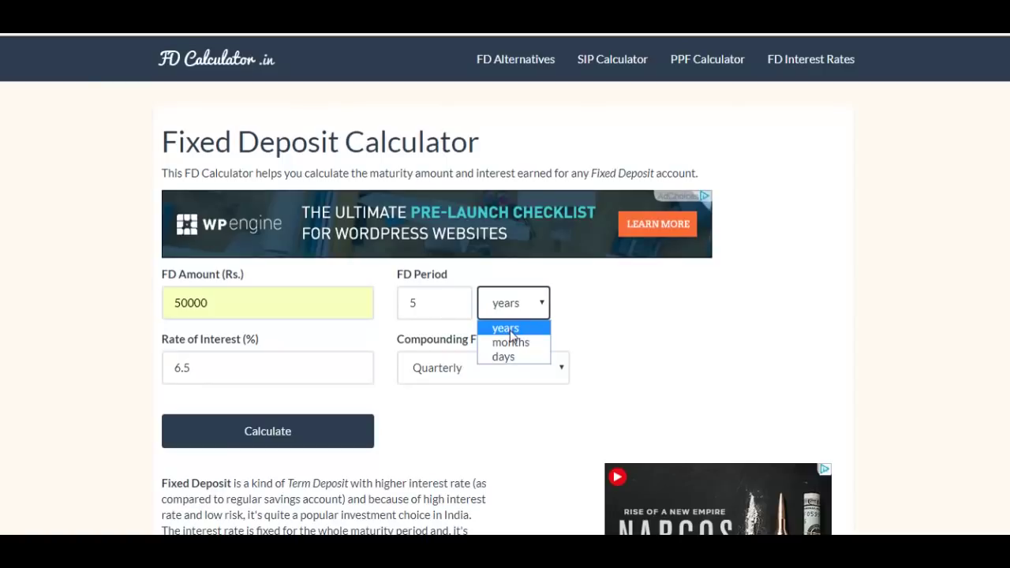
pyautogui.click(511, 330)
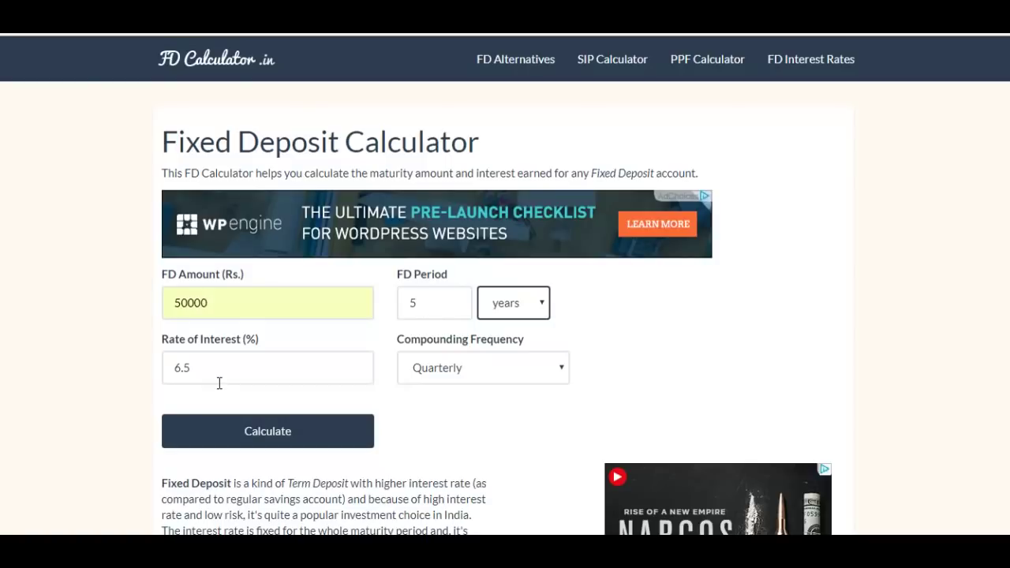
pyautogui.click(357, 228)
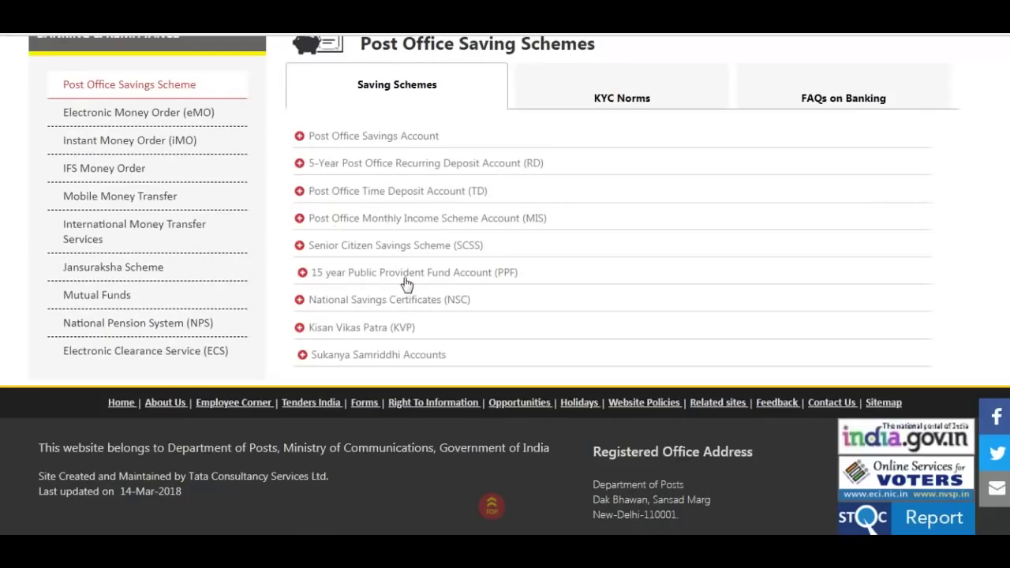
# Expand Post Office Time Deposit Account (TD) to check its 7.4% five-year rate.
pyautogui.click(398, 194)
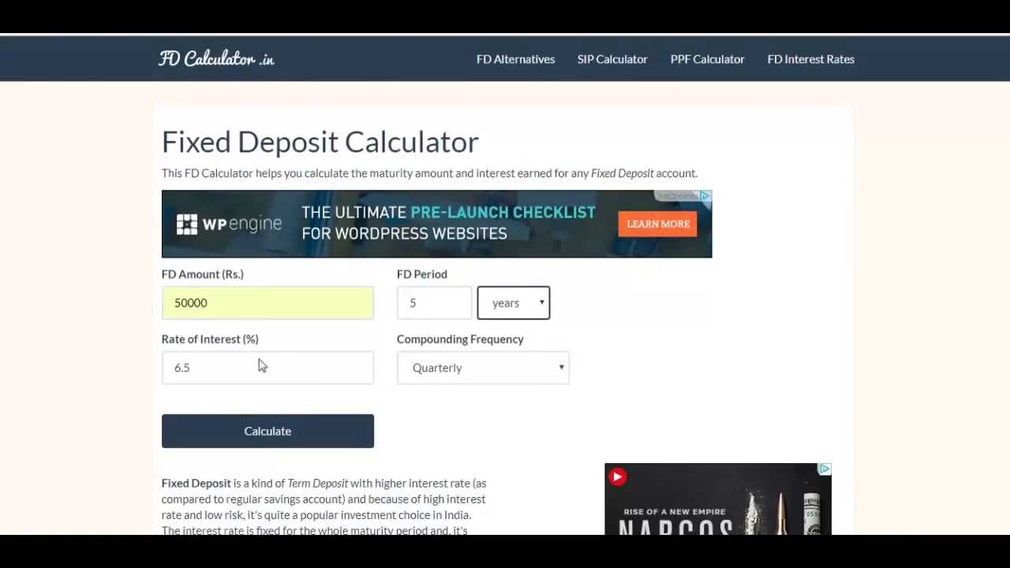
# Change the interest rate to 7.4% with quarterly compounding and calculate the maturity.
pyautogui.tripleClick(259, 359)
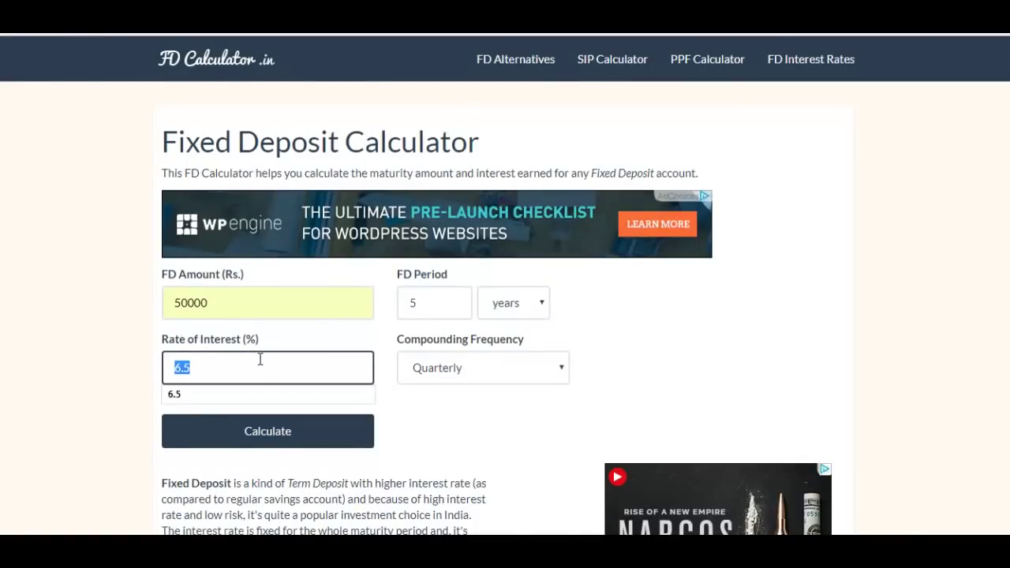
pyautogui.write('7.4')
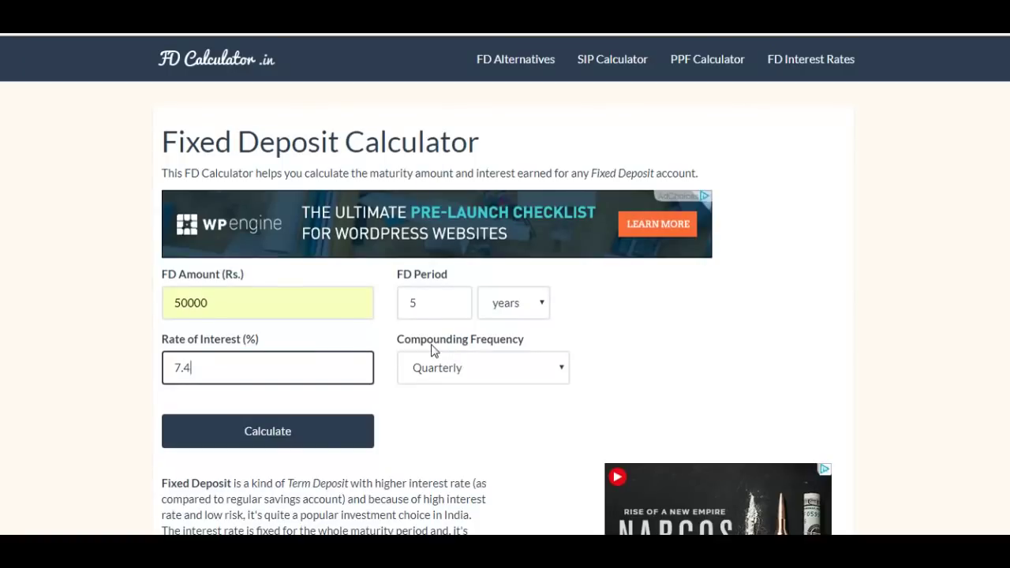
pyautogui.click(484, 376)
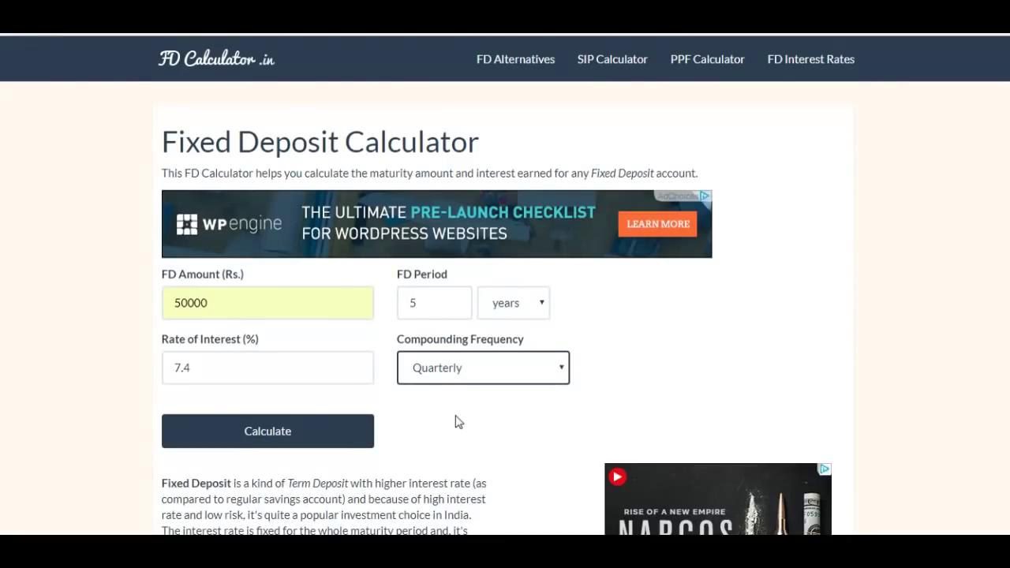
pyautogui.click(278, 442)
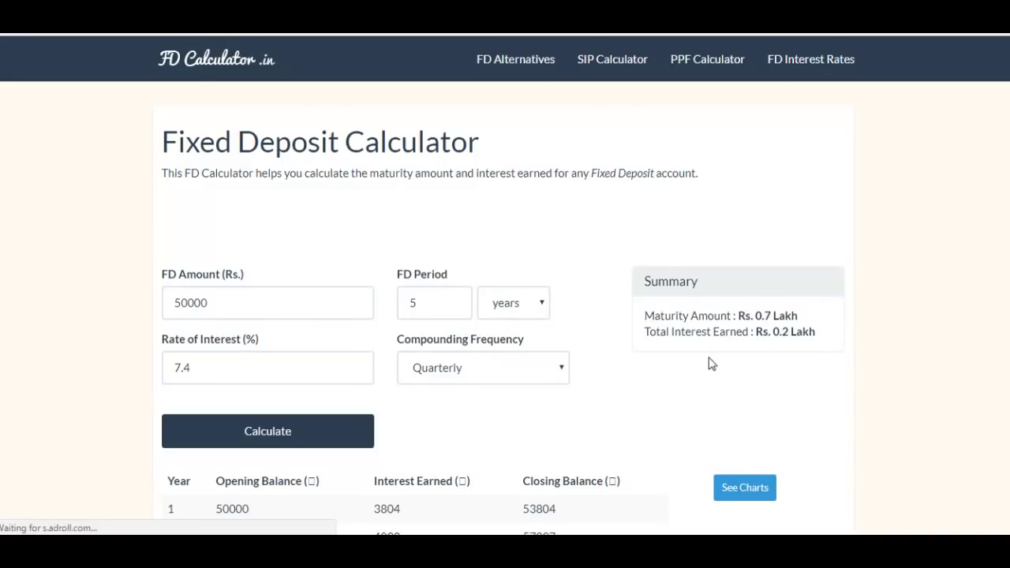
pyautogui.scroll(-1, 702, 339)
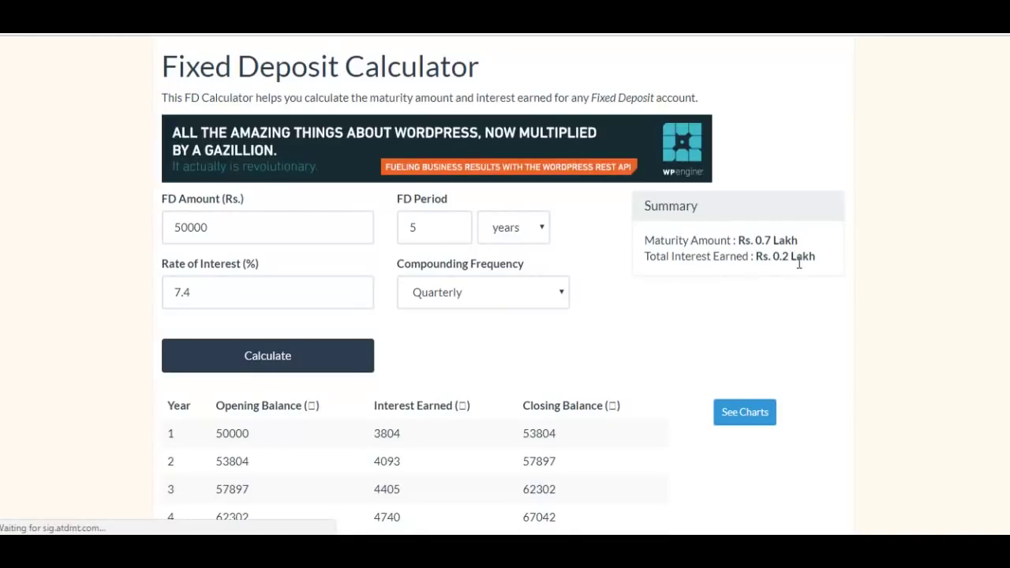
pyautogui.scroll(-1, 539, 343)
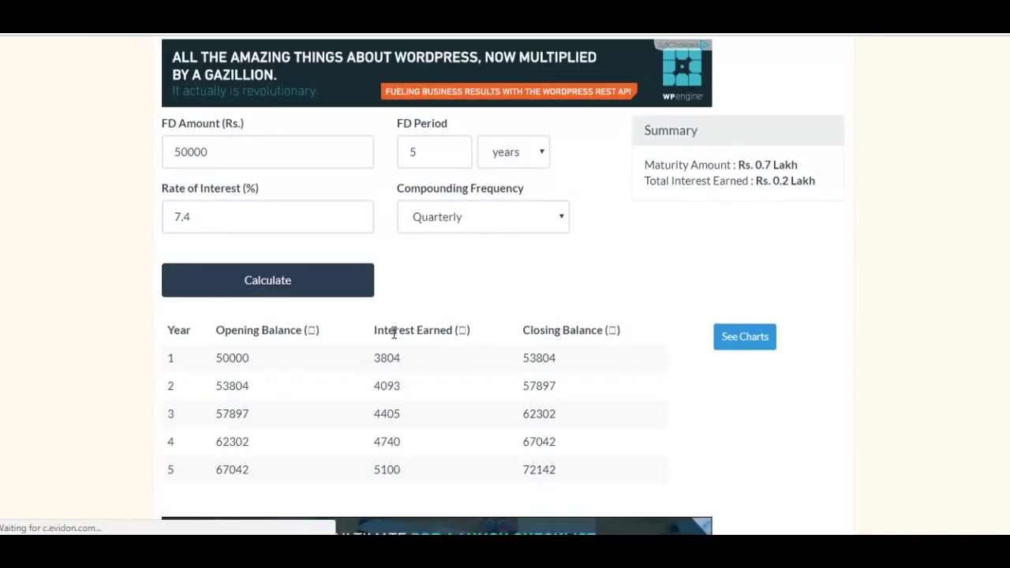
pyautogui.scroll(-1, 244, 362)
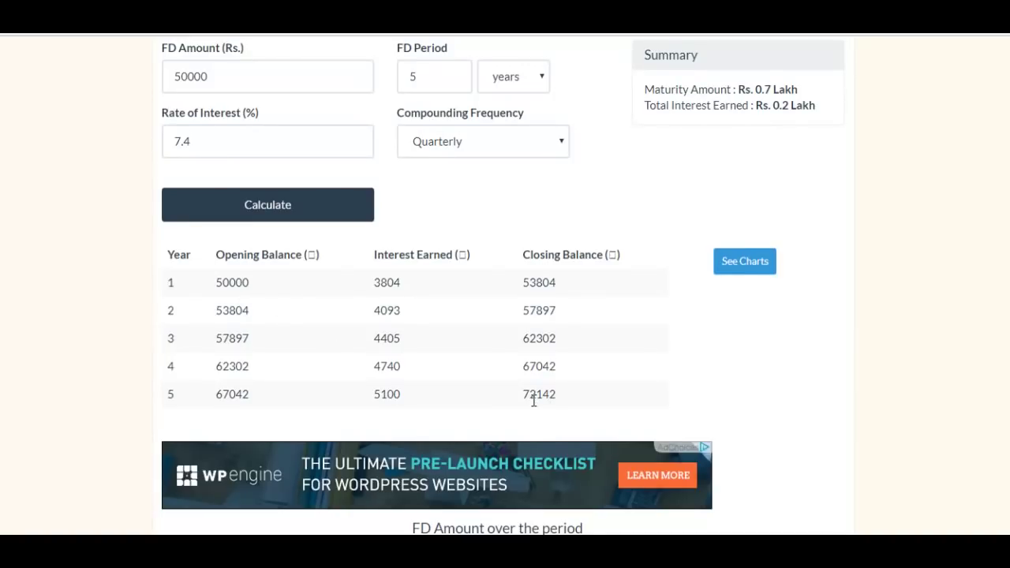
pyautogui.scroll(2, 534, 400)
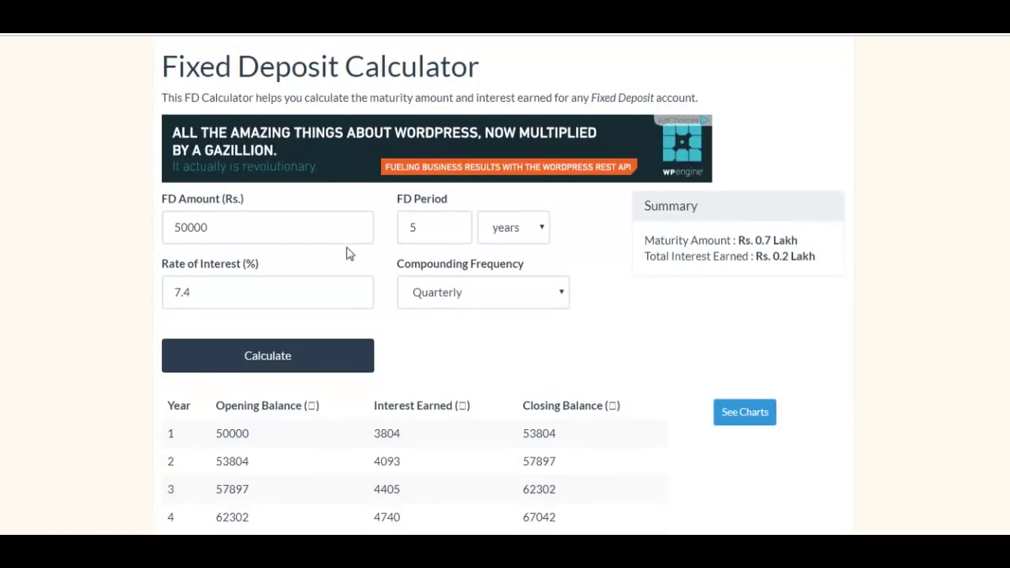
# Change the FD amount from 50000 to 100000 and recalculate at 7.4% quarterly.
pyautogui.click(232, 243)
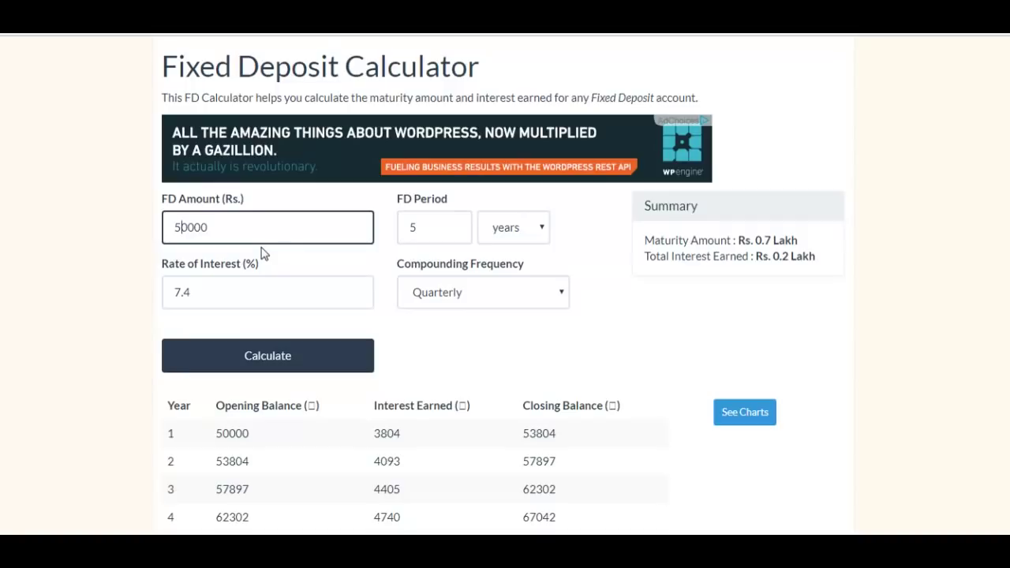
pyautogui.press('BackSpace')
pyautogui.write('1')
pyautogui.click(236, 229)
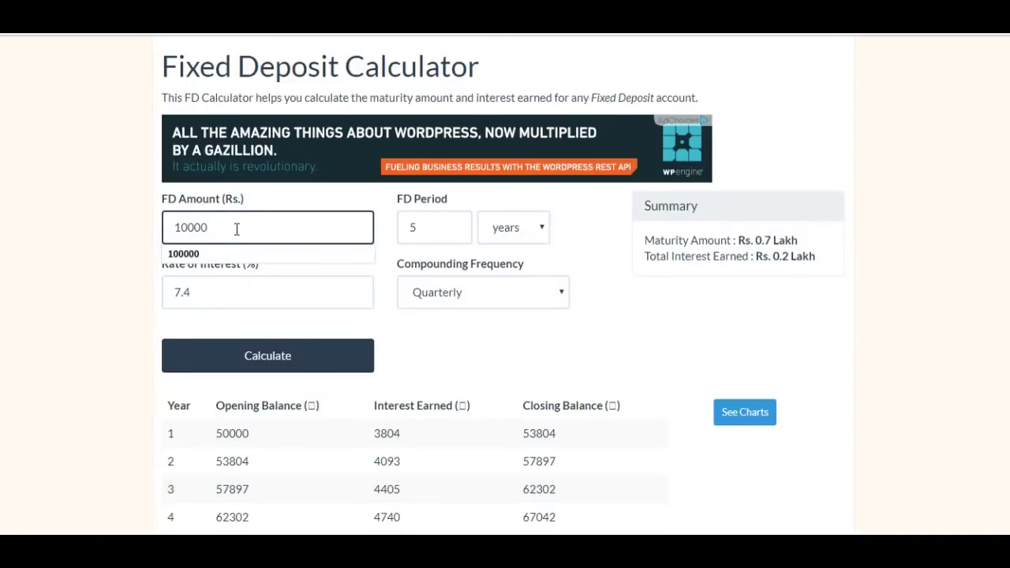
pyautogui.write('0')
pyautogui.click(277, 355)
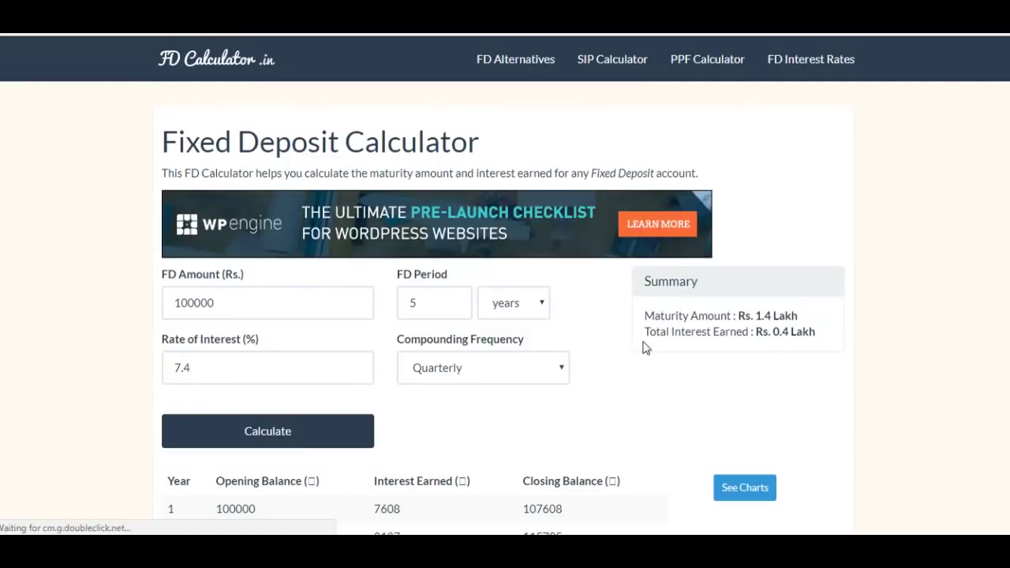
pyautogui.scroll(-1, 594, 322)
pyautogui.scroll(-2, 594, 322)
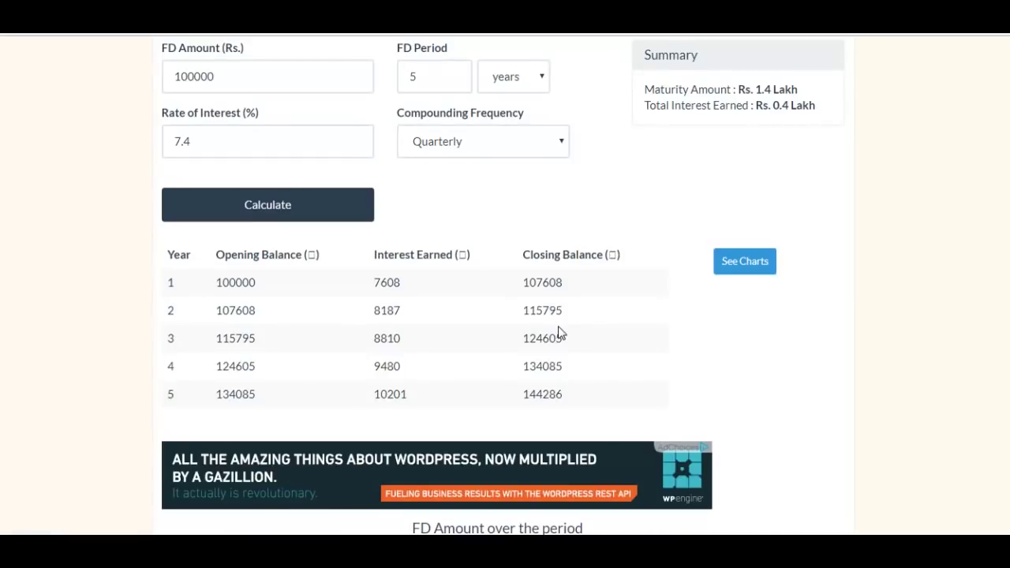
pyautogui.scroll(2, 509, 329)
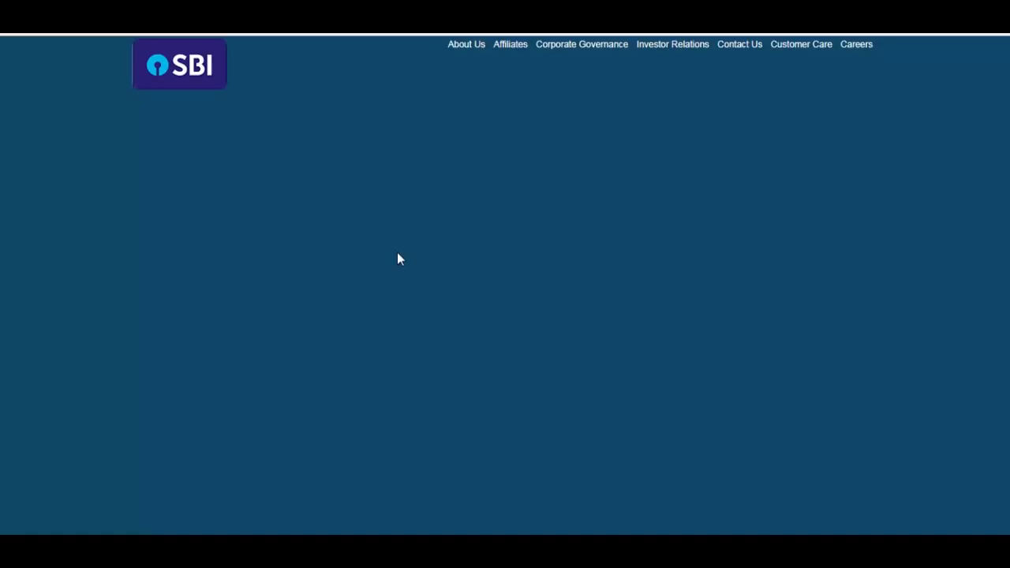
# Scroll down to SBI's domestic term deposit interest rate table.
pyautogui.scroll(-5, 397, 251)
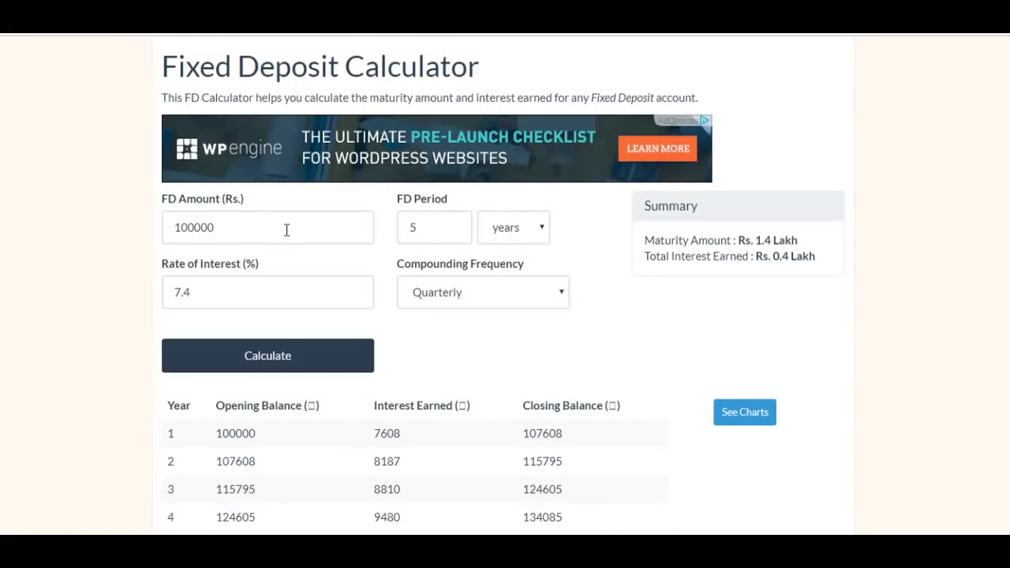
# Set the FD period to 10 years and the rate to 6.5%, then recalculate.
pyautogui.click(286, 229)
pyautogui.click(433, 228)
pyautogui.press('BackSpace')
pyautogui.write('1')
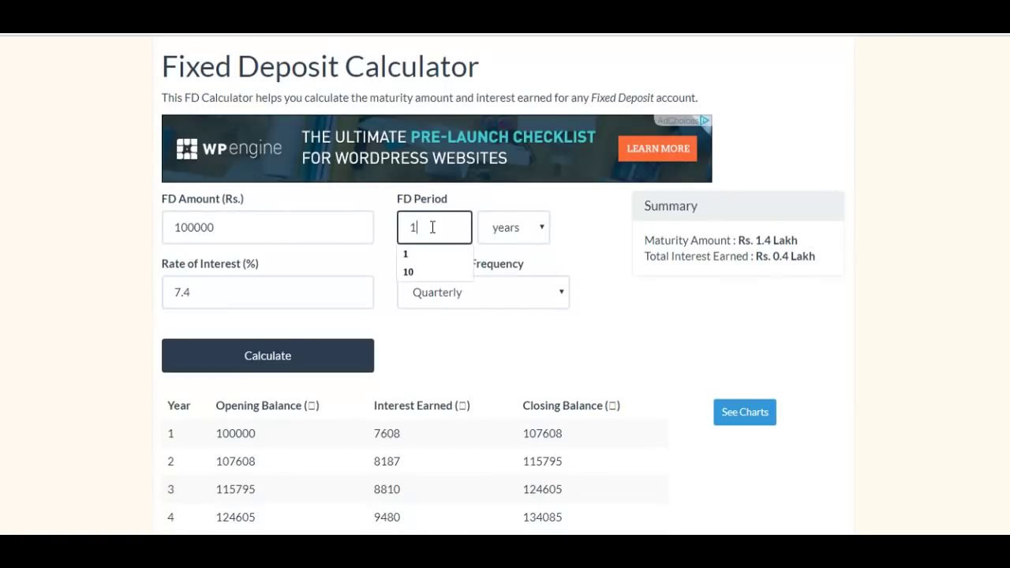
pyautogui.write('0')
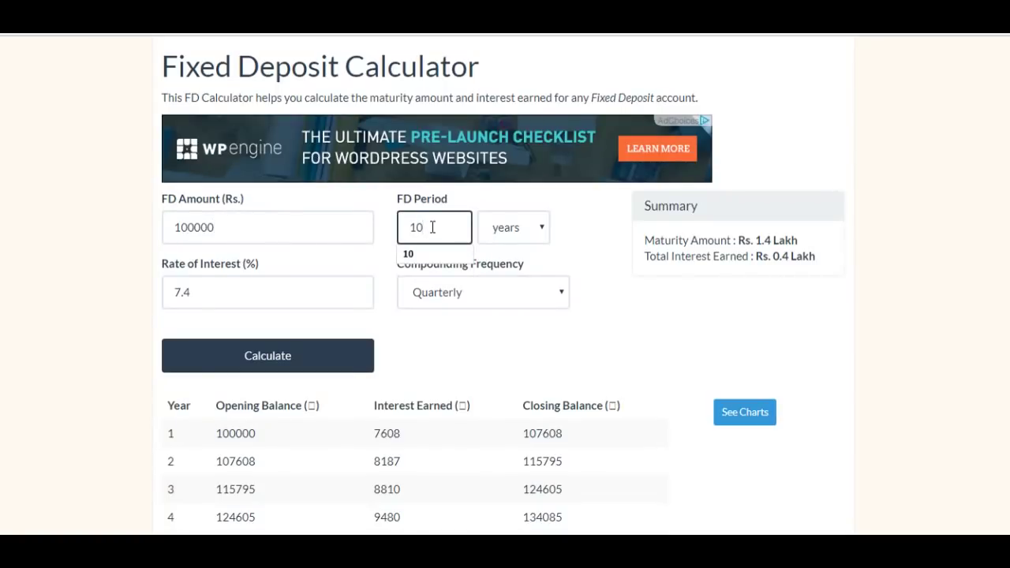
pyautogui.click(261, 292)
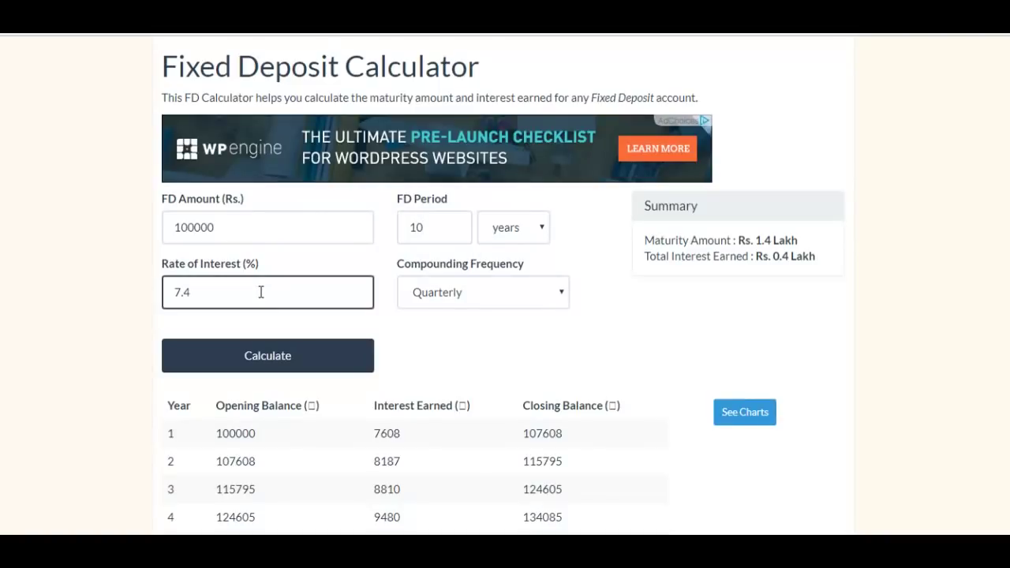
pyautogui.press('BackSpace')
pyautogui.press('BackSpace')
pyautogui.press('BackSpace')
pyautogui.write('6.')
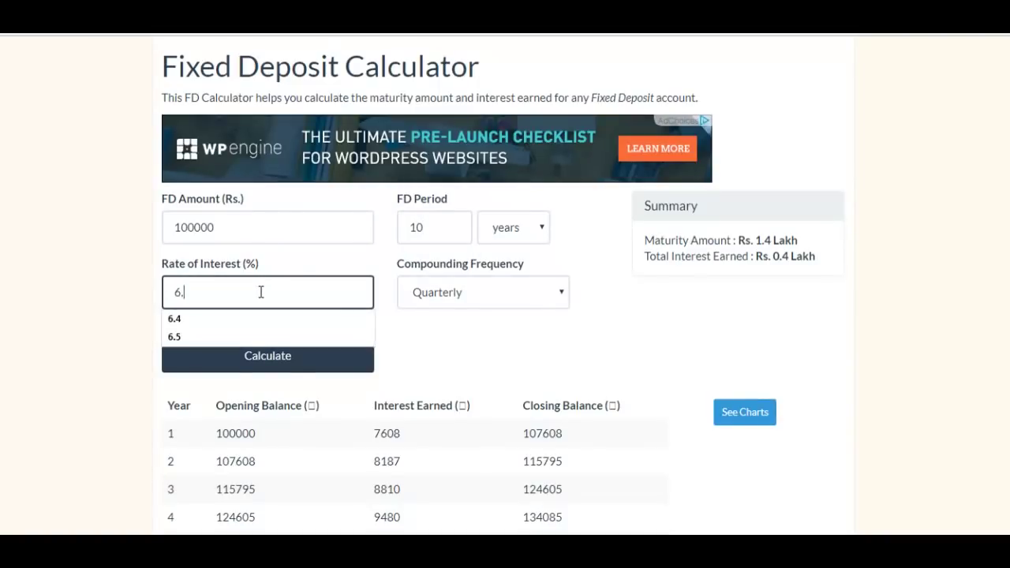
pyautogui.write('5')
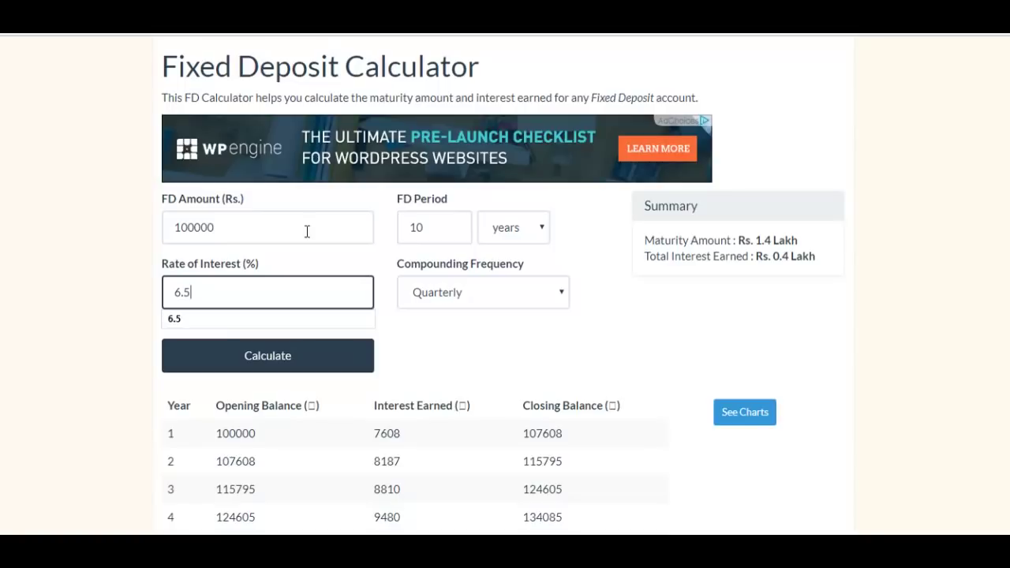
pyautogui.click(275, 362)
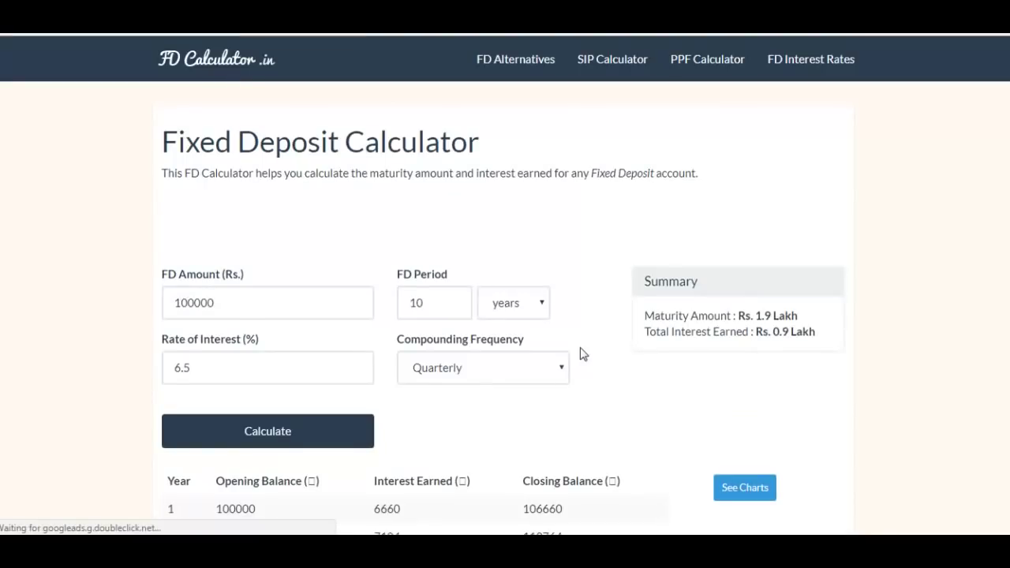
pyautogui.scroll(-2, 751, 183)
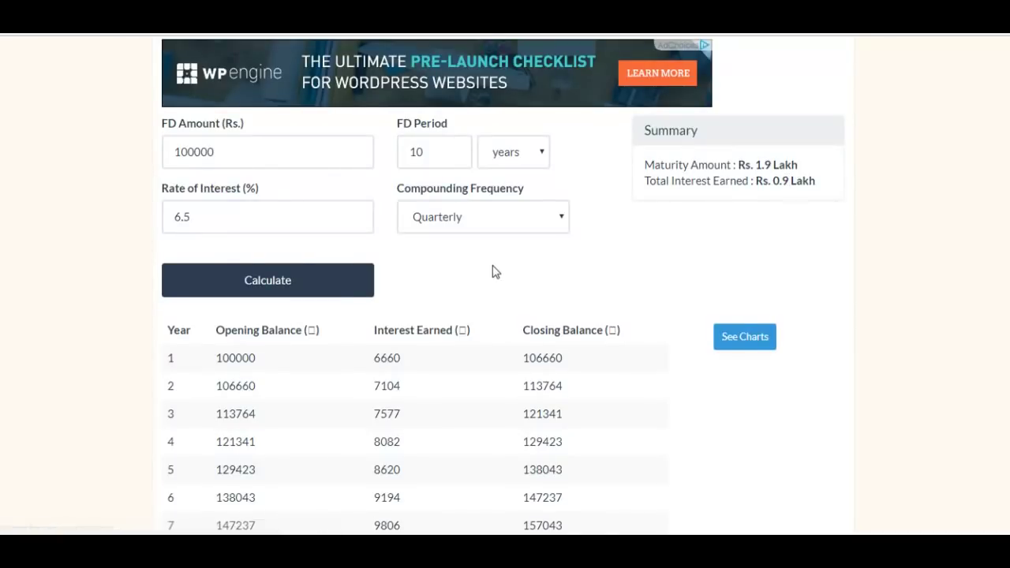
pyautogui.scroll(-2, 568, 258)
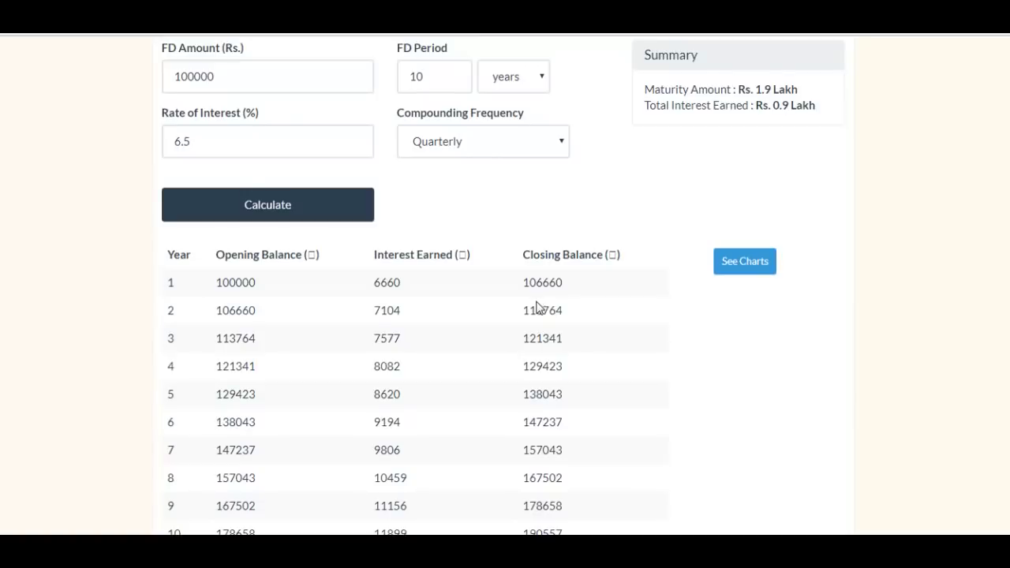
pyautogui.scroll(-2, 541, 307)
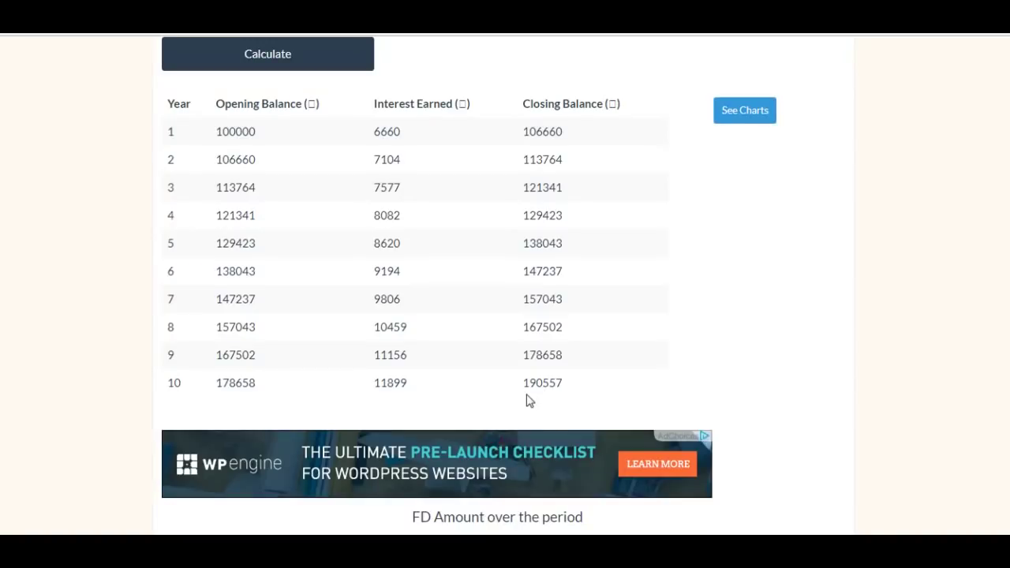
pyautogui.scroll(5, 536, 355)
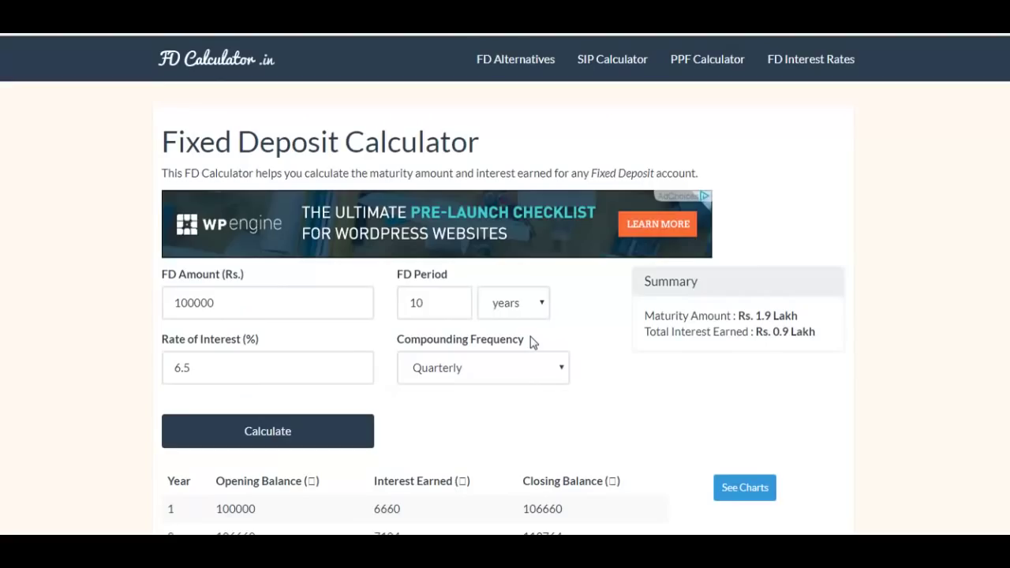